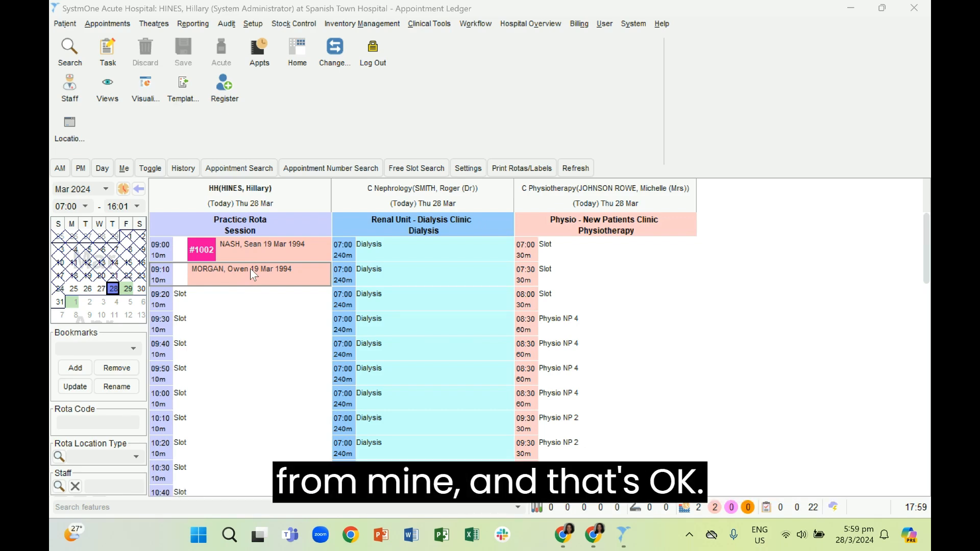
Mark the patient booked at 09:10 in the Practice Rota as Arrived and view the appointment's details.
right_click(249, 269)
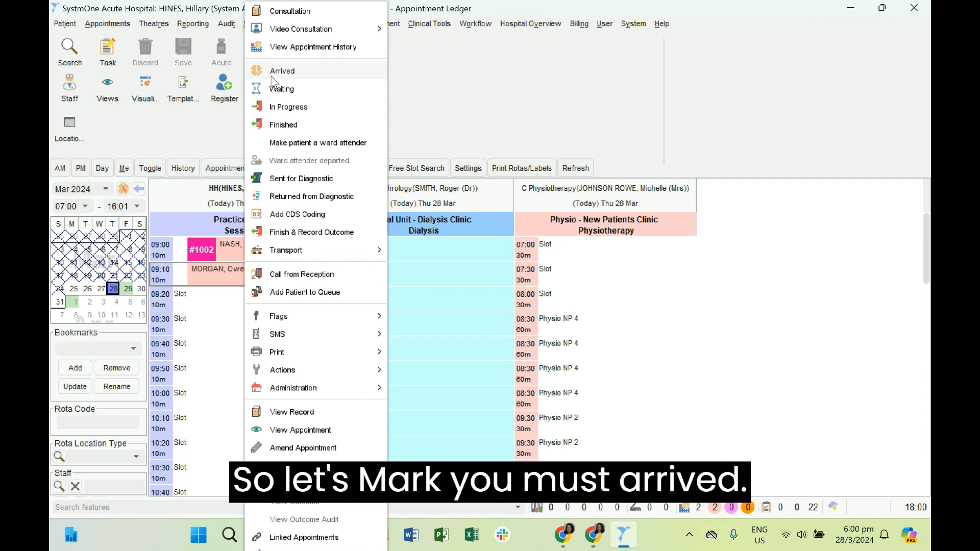
click(274, 73)
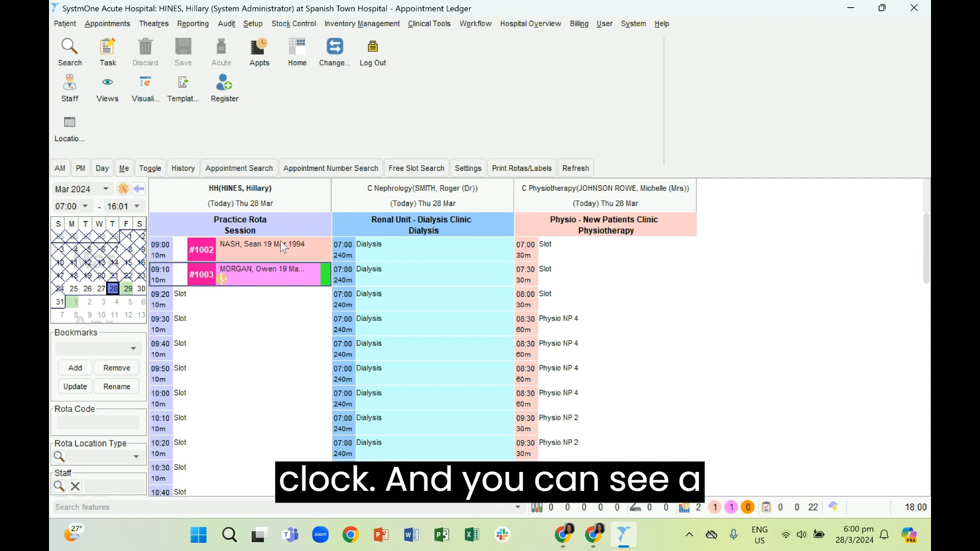
mouse_move(210, 281)
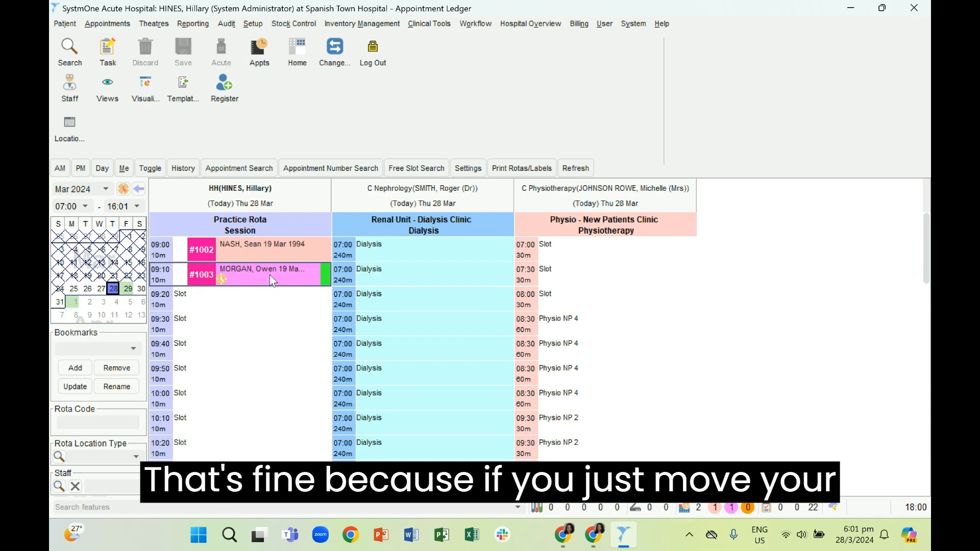
mouse_move(269, 278)
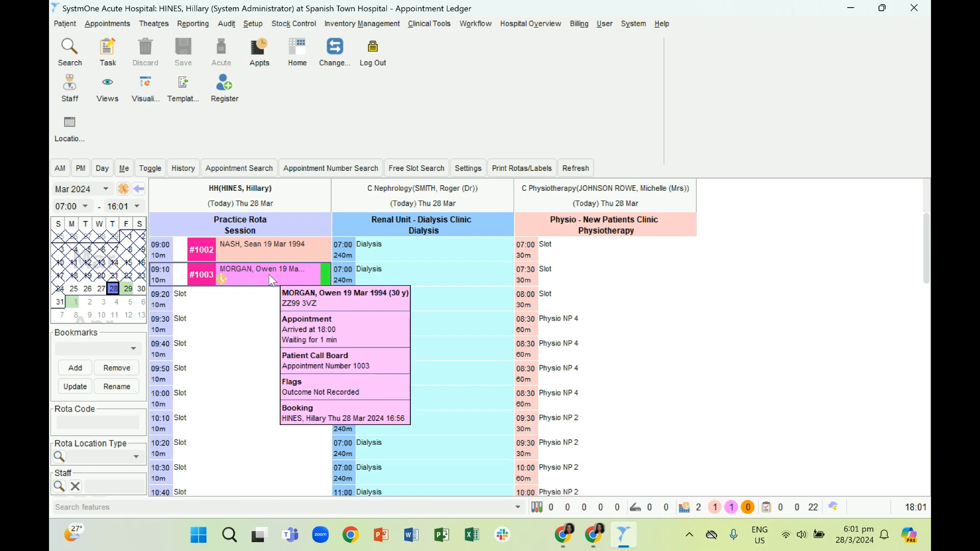
double_click(272, 280)
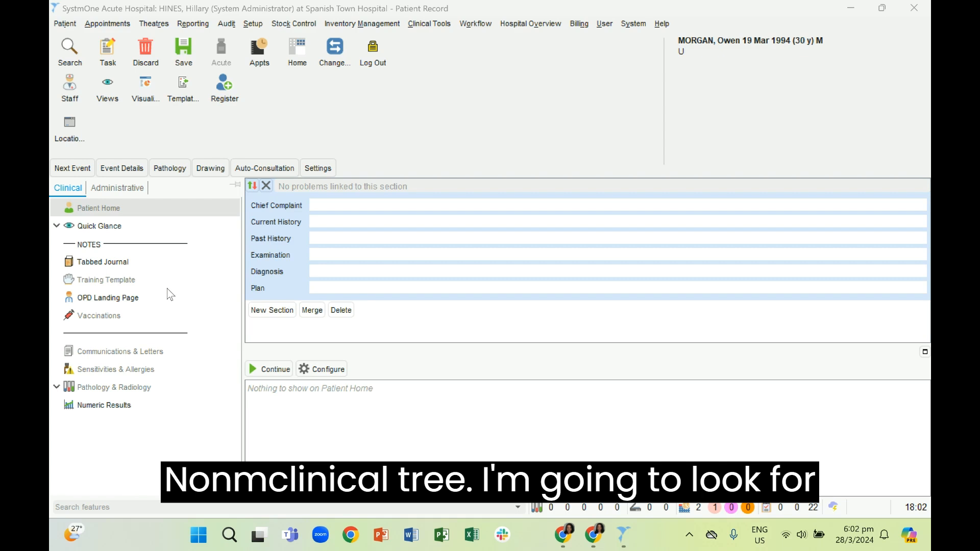
click(139, 299)
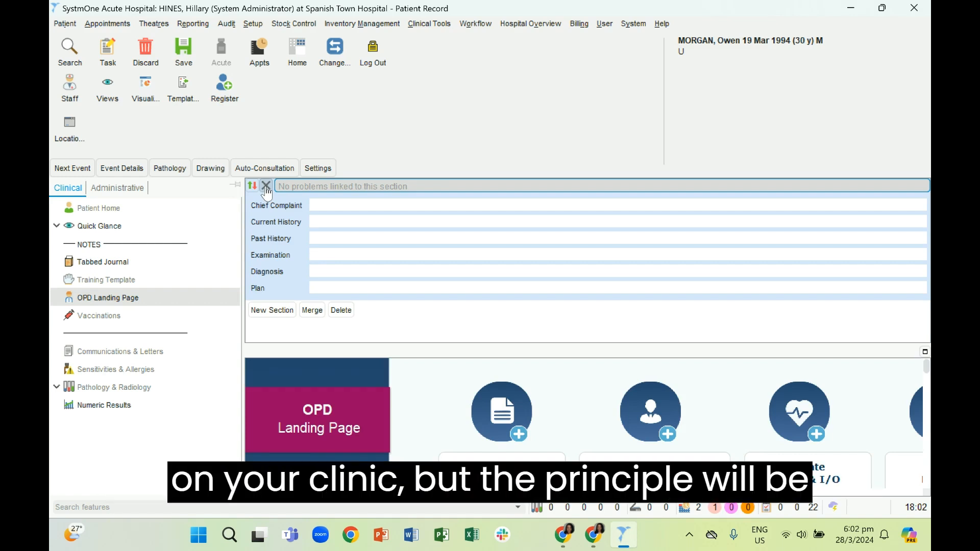
click(342, 323)
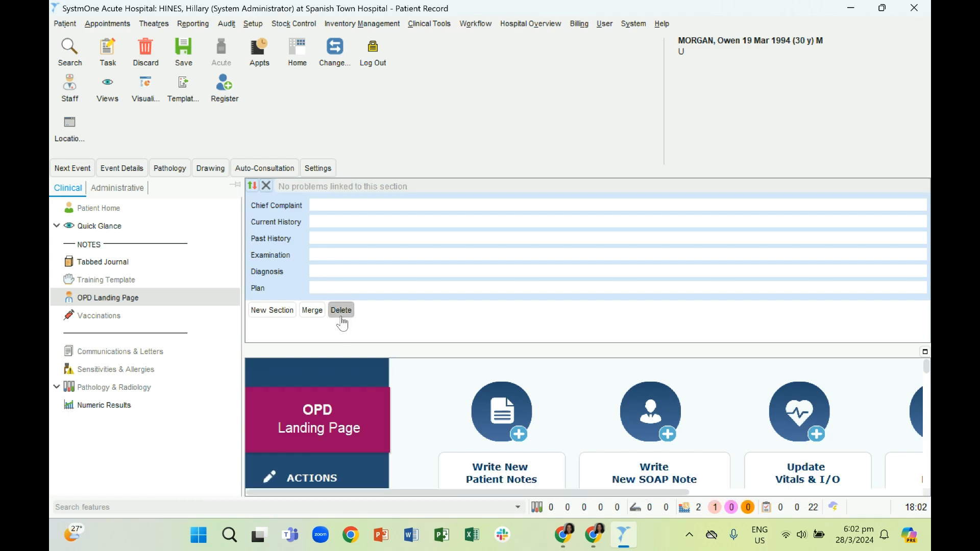
click(342, 310)
click(342, 308)
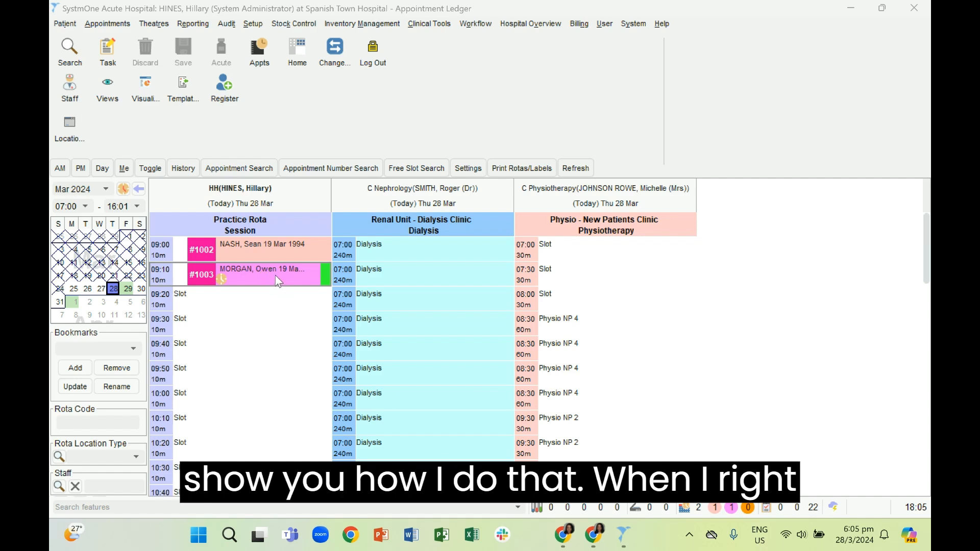
View the 09:10 patient's record without adding an MRN and display the OPD Landing Page.
right_click(275, 281)
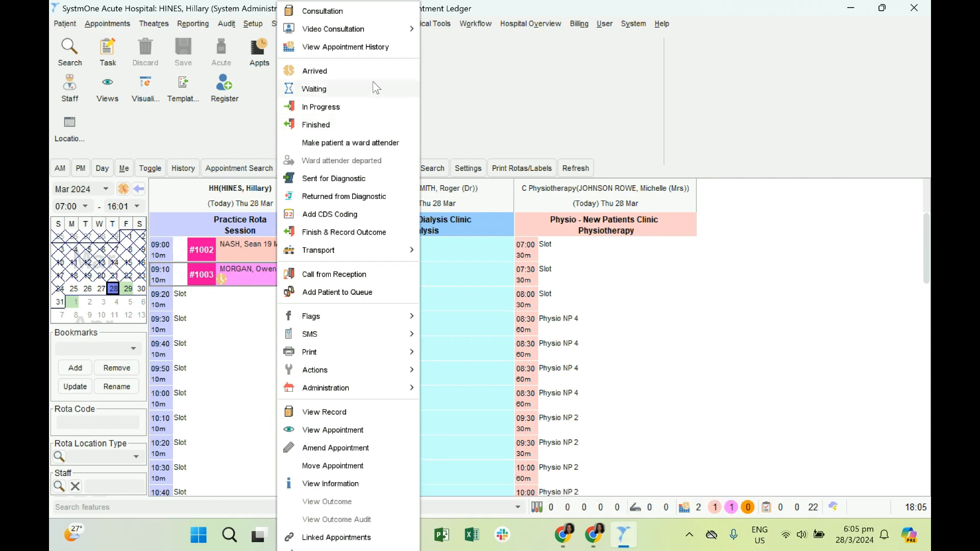
click(317, 412)
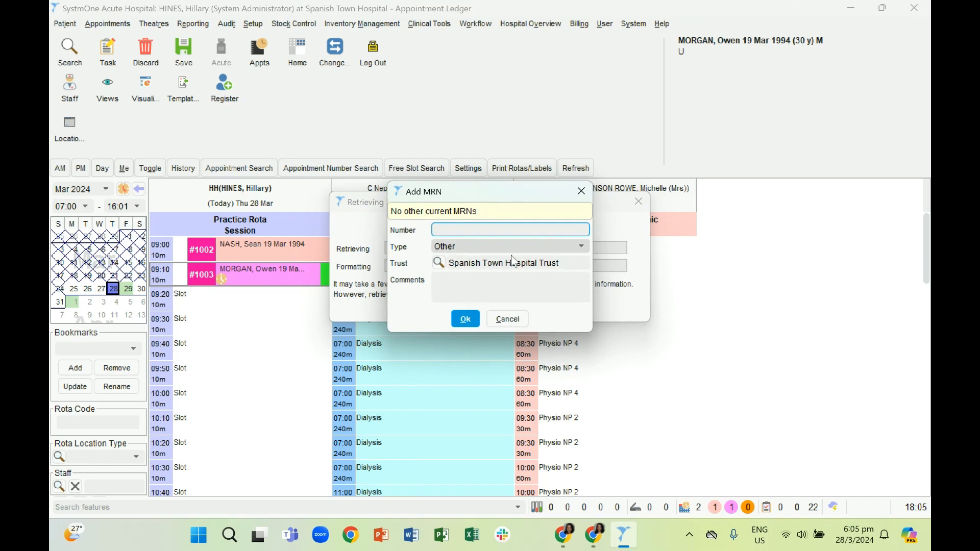
click(516, 320)
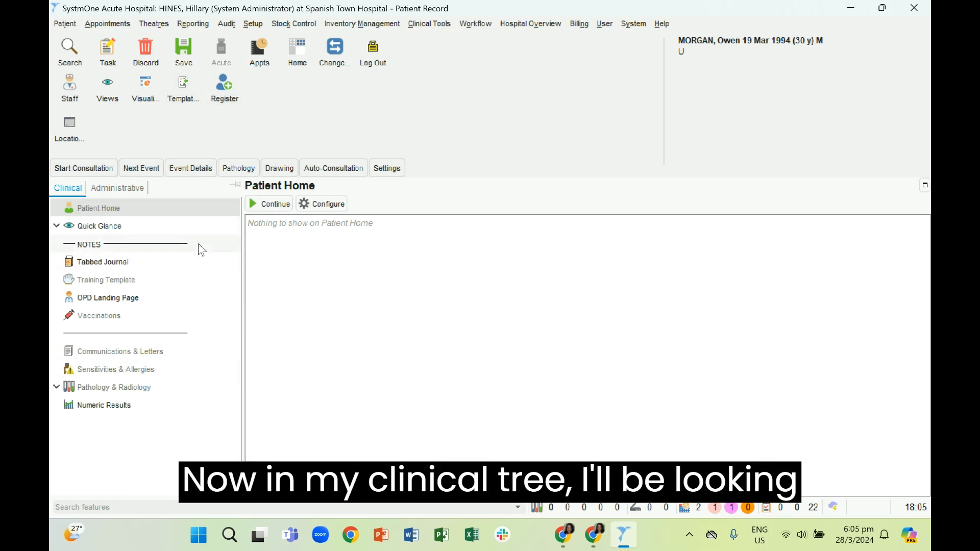
click(187, 301)
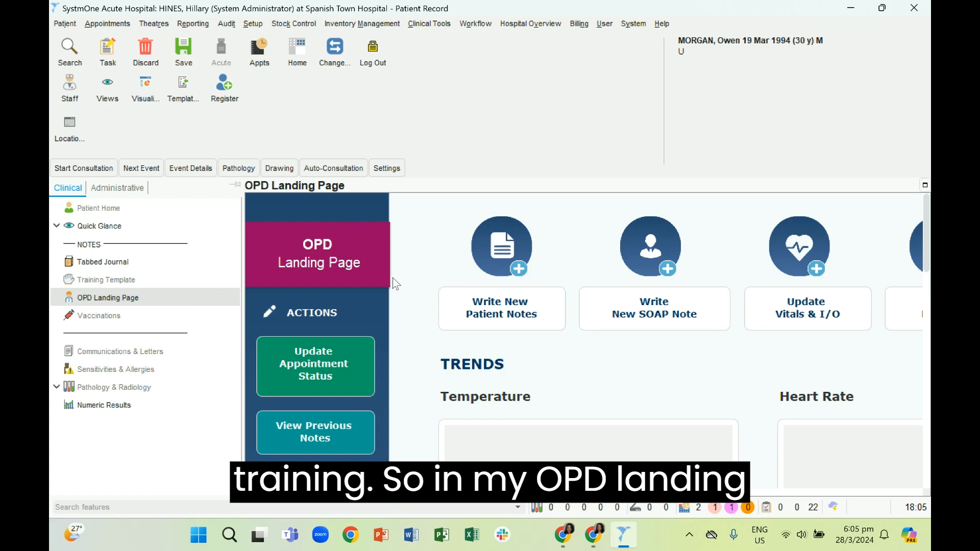
Record a blood pressure of 110/60 mmHg in the patient's vitals monitoring chart.
click(805, 322)
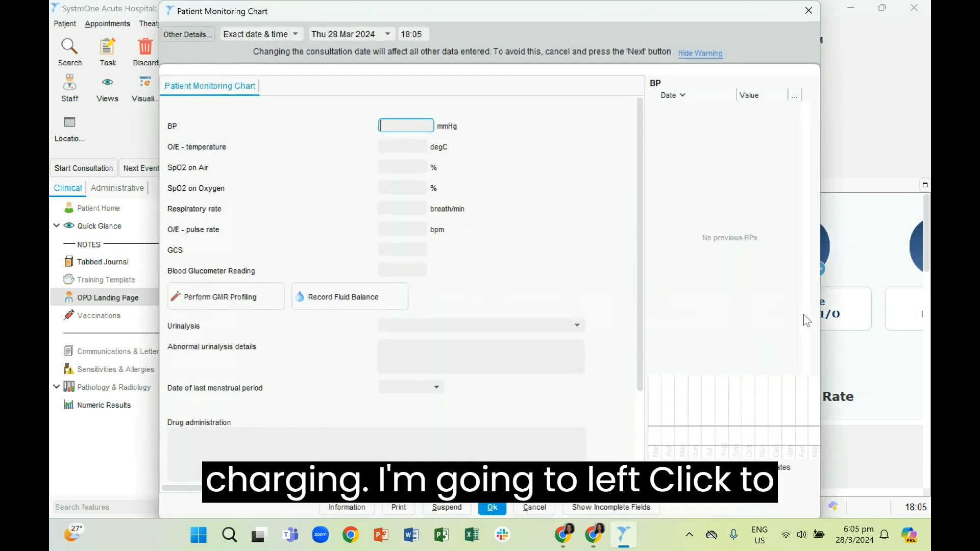
text(1)
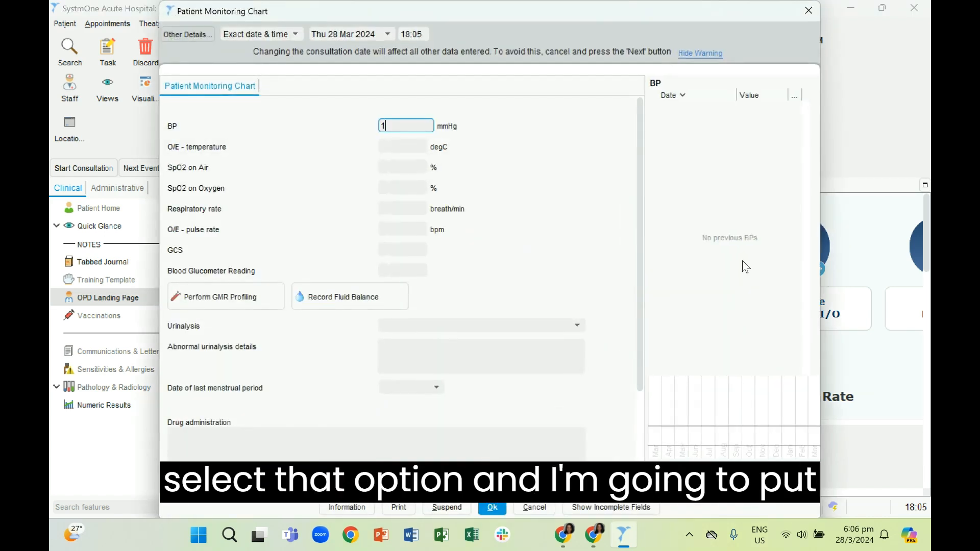
text(10/60)
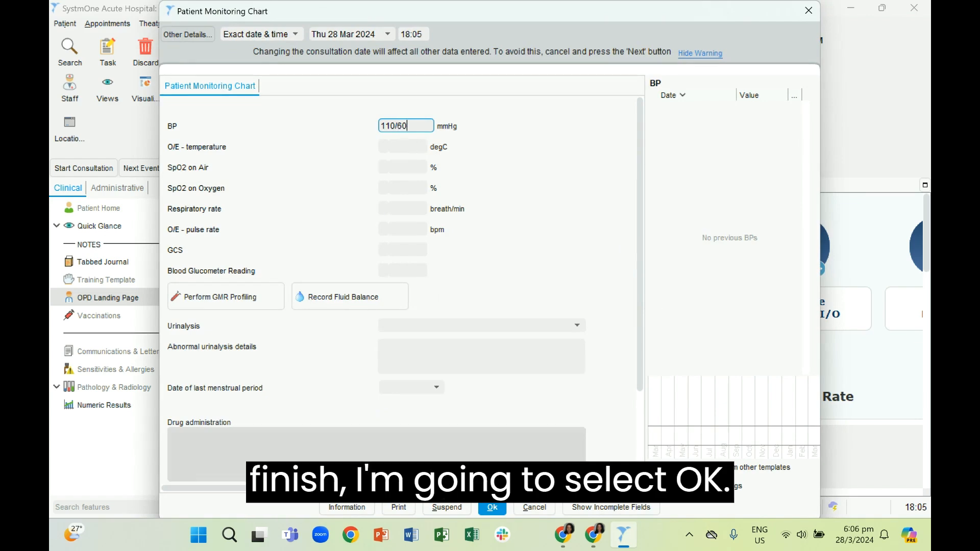
click(492, 507)
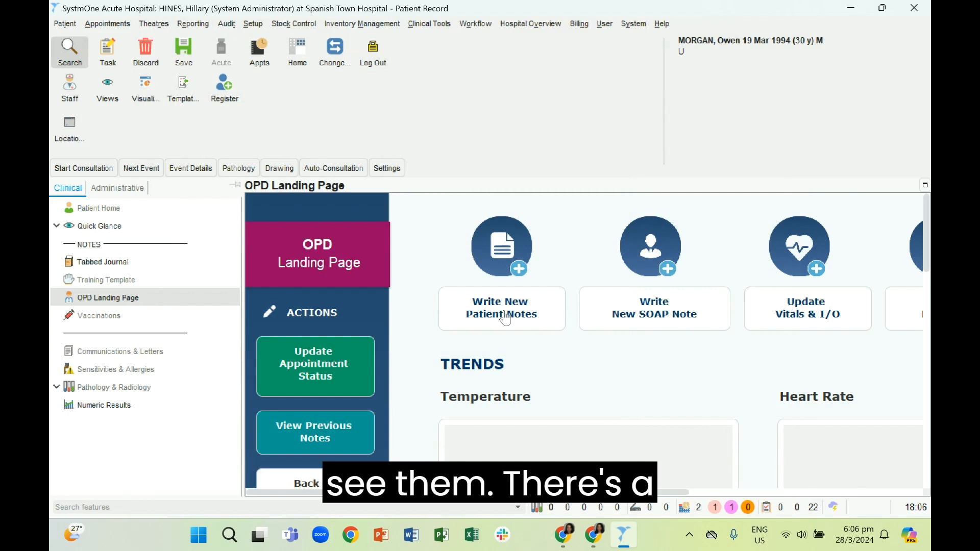
Update the patient's appointment status to Waiting and save the record.
click(317, 376)
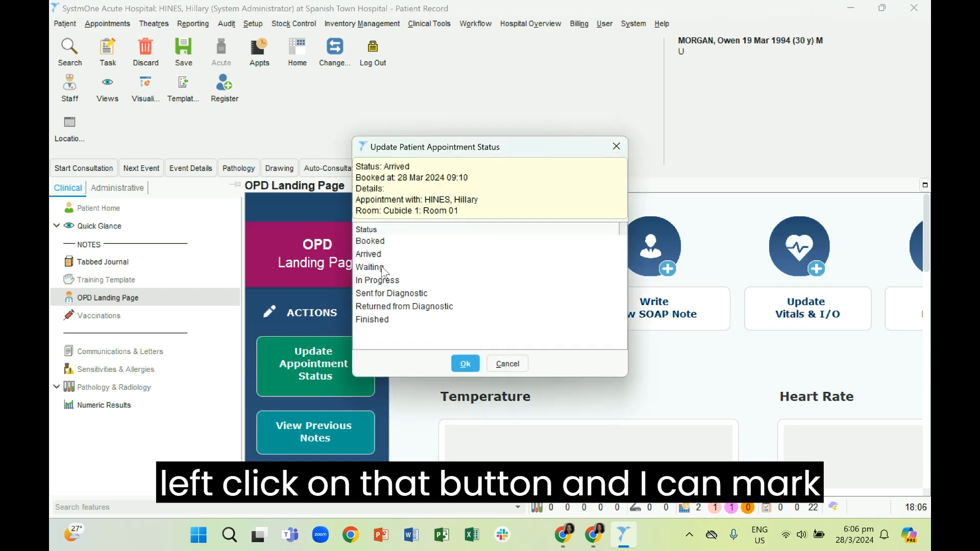
click(384, 269)
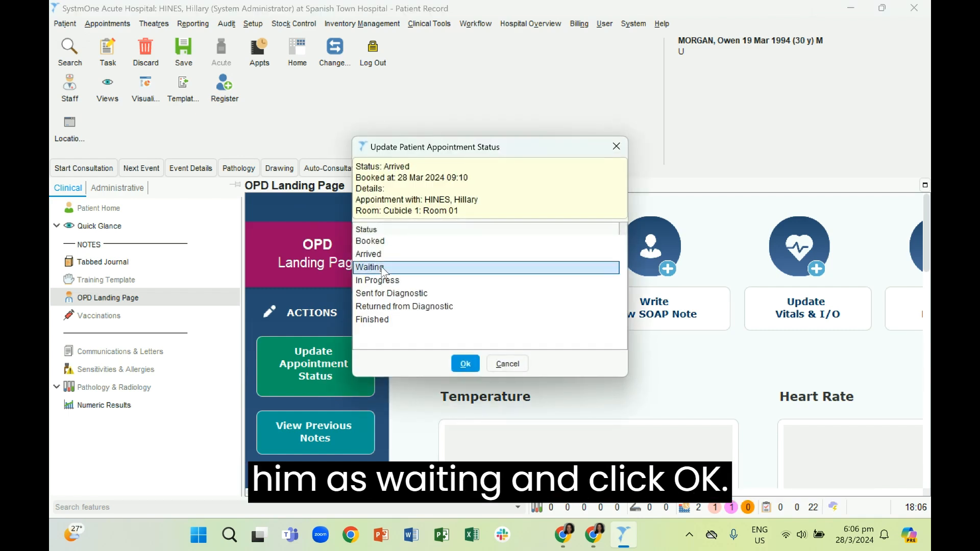
click(456, 364)
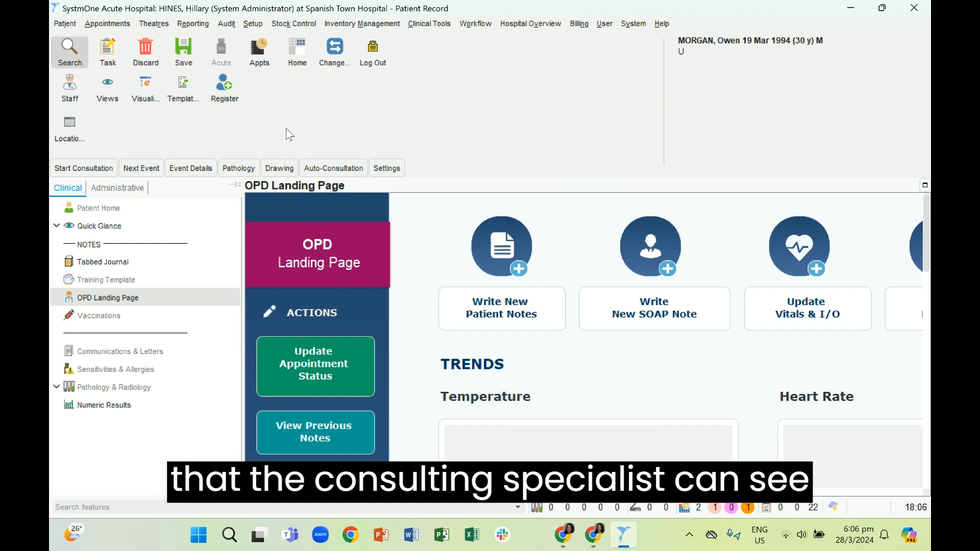
click(182, 56)
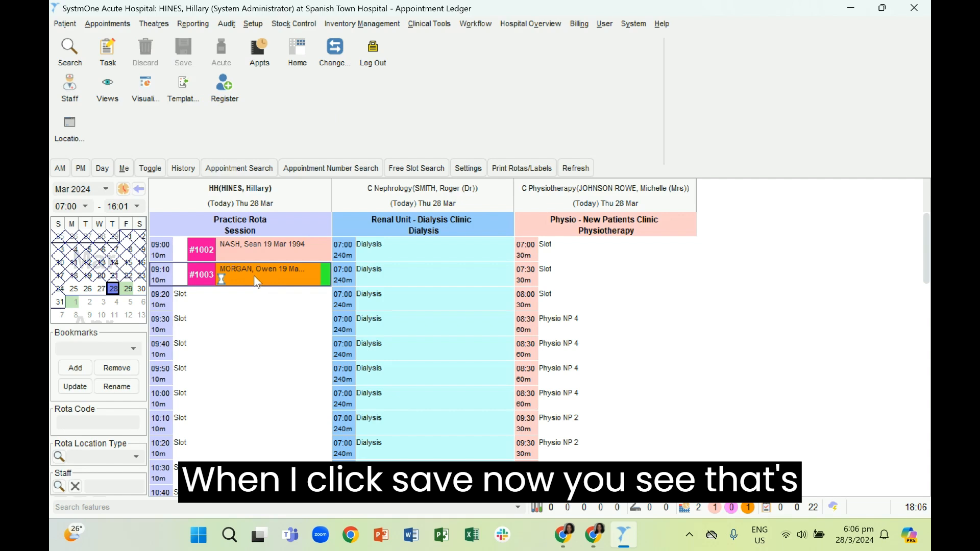
Mark the 09:10 appointment as In Progress in the appointment ledger.
mouse_move(254, 278)
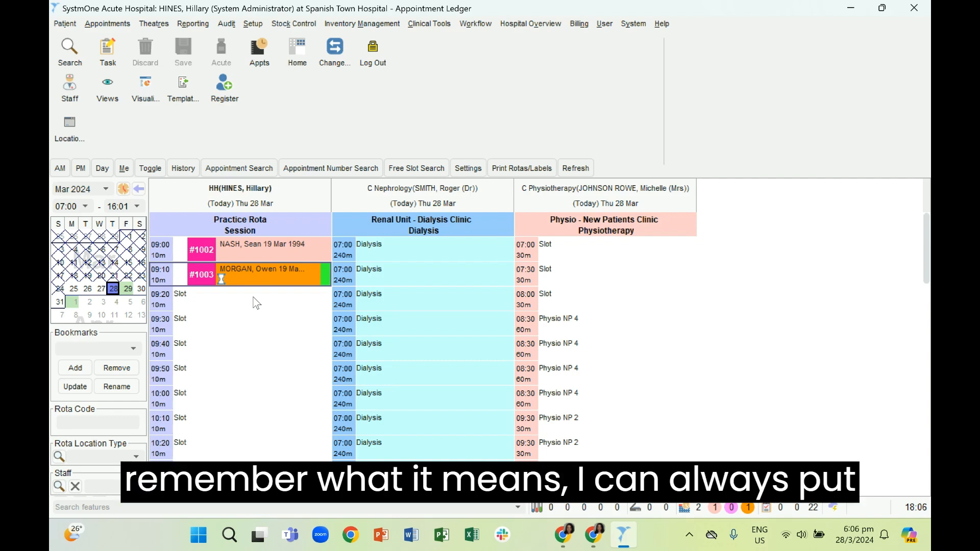
right_click(274, 269)
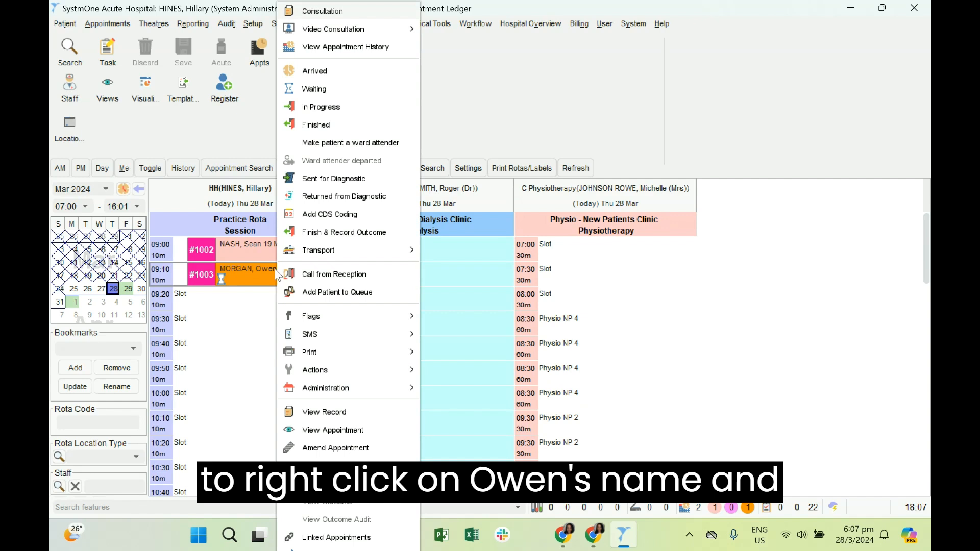
click(320, 107)
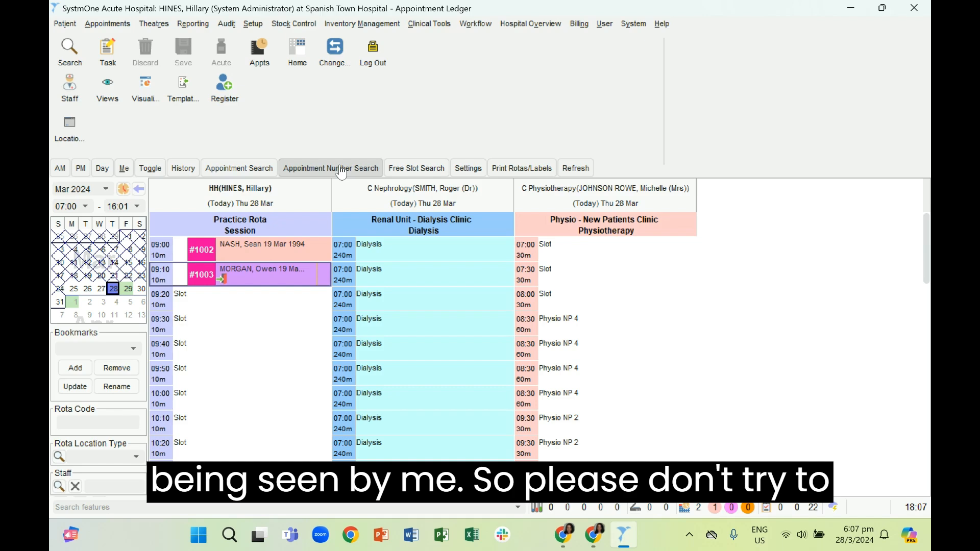
Reopen the 09:10 patient's record, skip adding an MRN, and go to the OPD Landing Page.
right_click(264, 274)
click(361, 410)
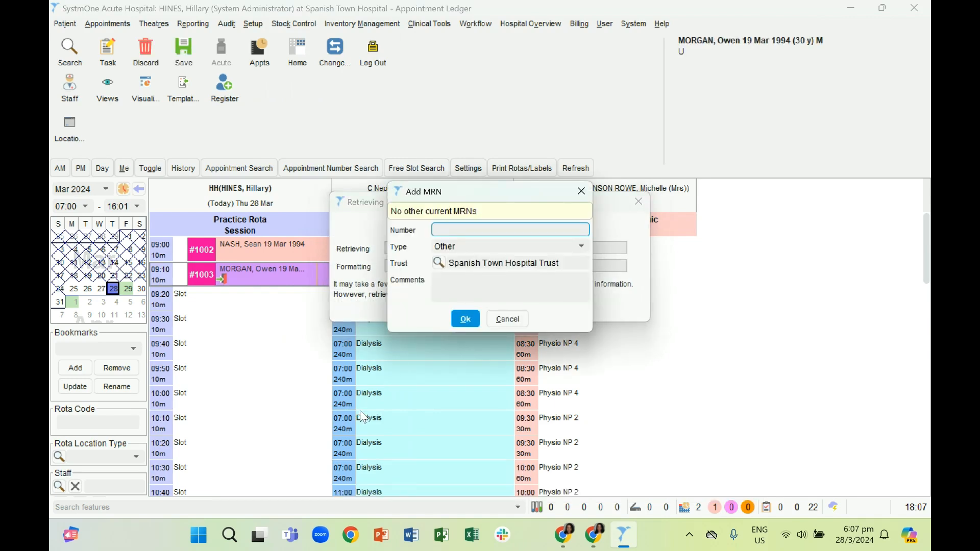
click(508, 319)
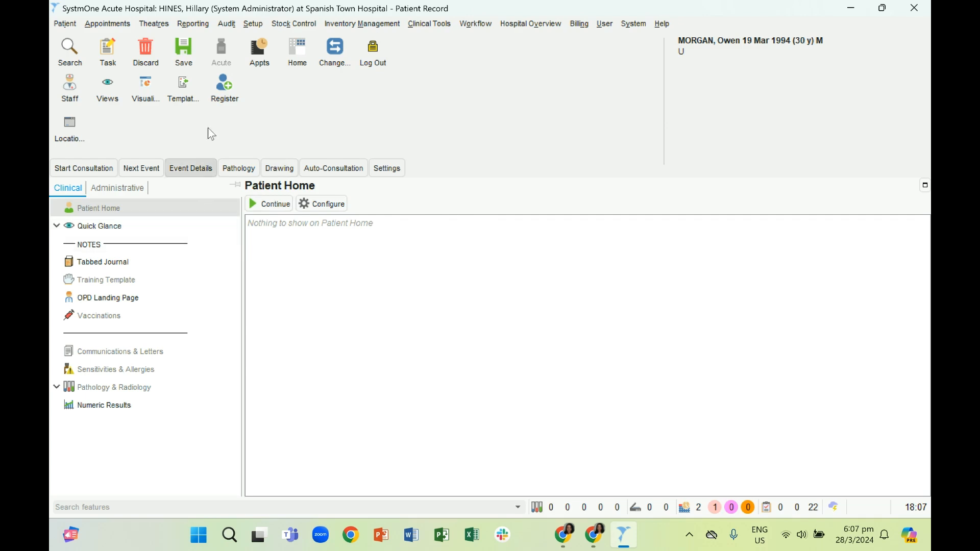
click(153, 298)
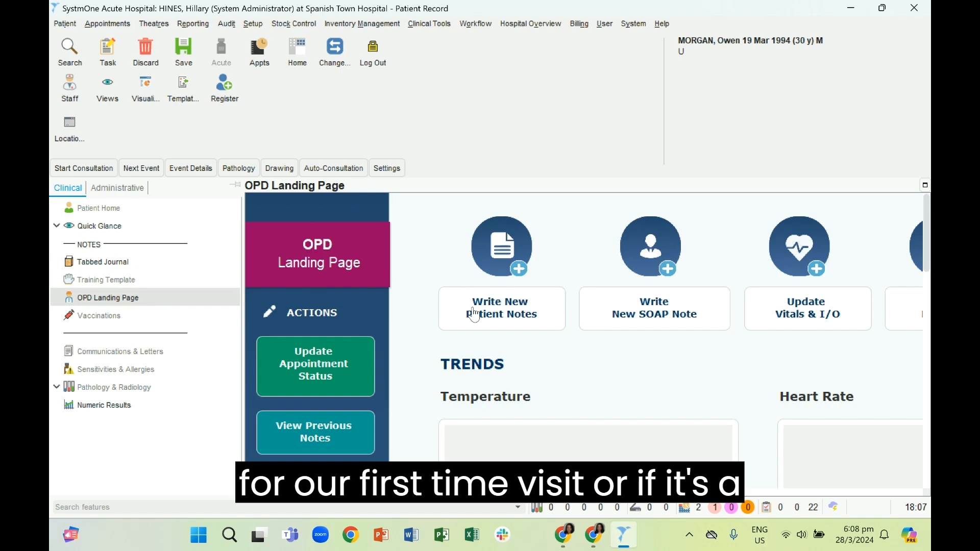
Start a new SOAP note and review the previous notes, selecting the 28 Mar 2024 18:05 entry.
click(671, 327)
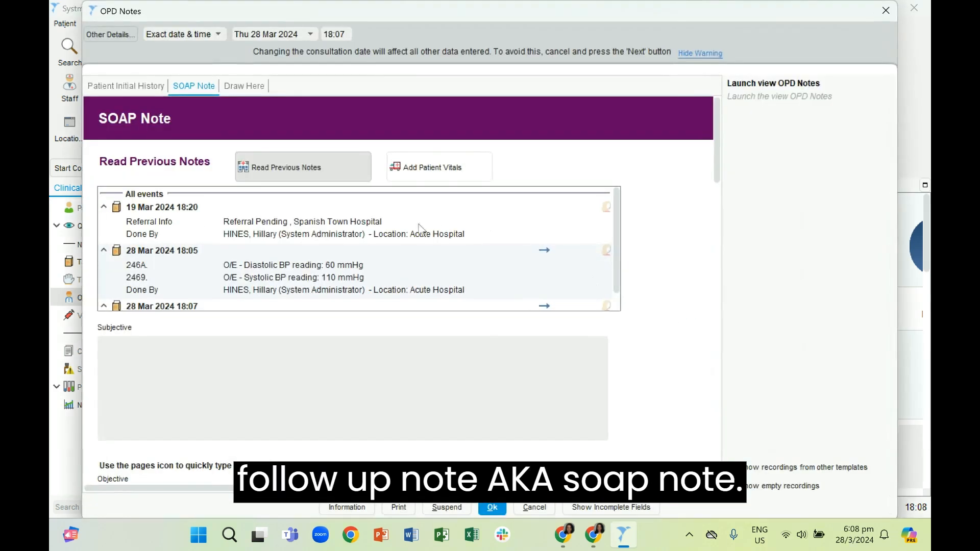
scroll(411, 312, down, 3)
scroll(386, 251, up, 3)
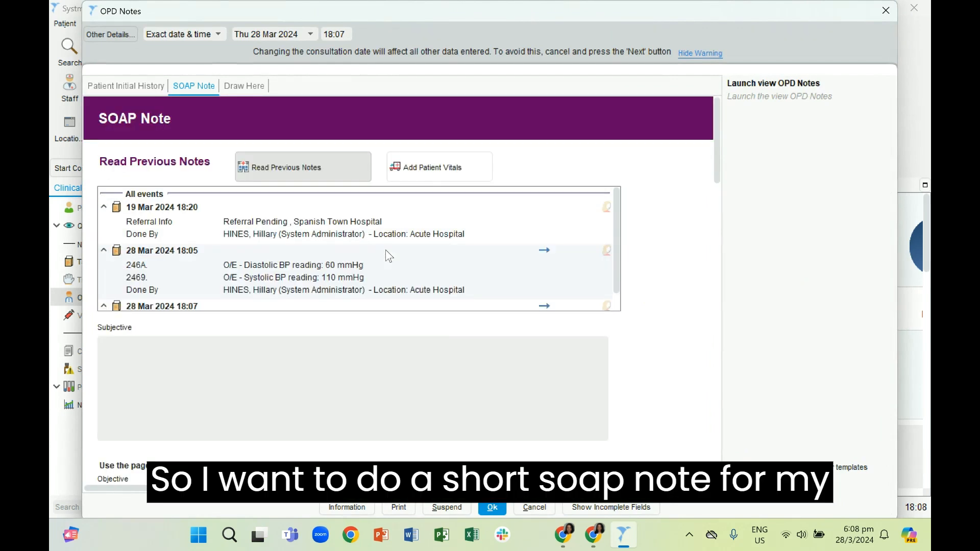
scroll(385, 250, down, 1)
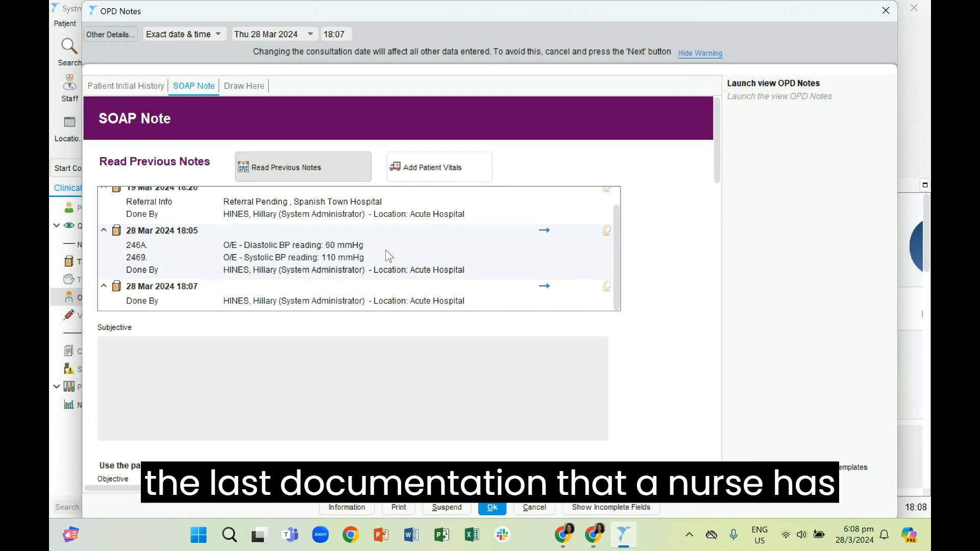
click(385, 251)
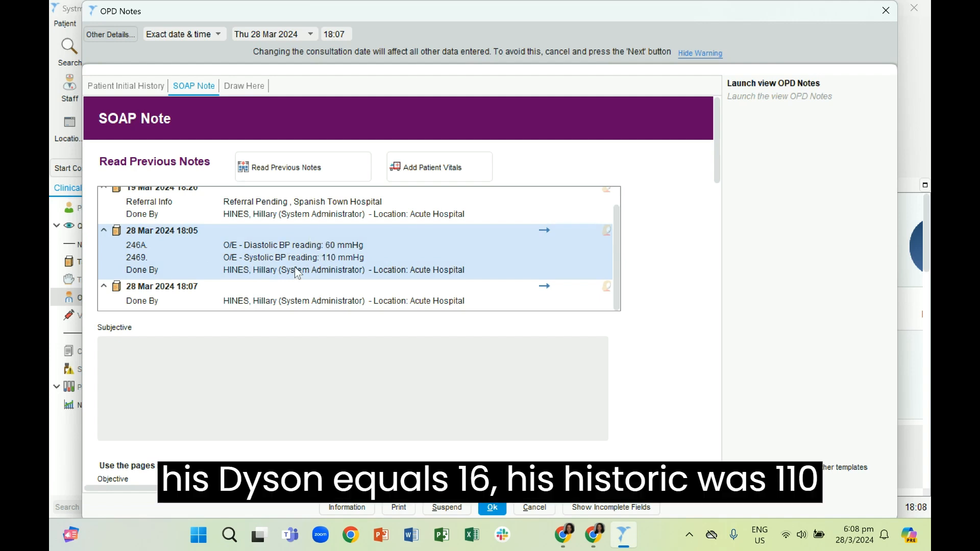
Enter "fine" as the Subjective section of the SOAP note.
click(303, 345)
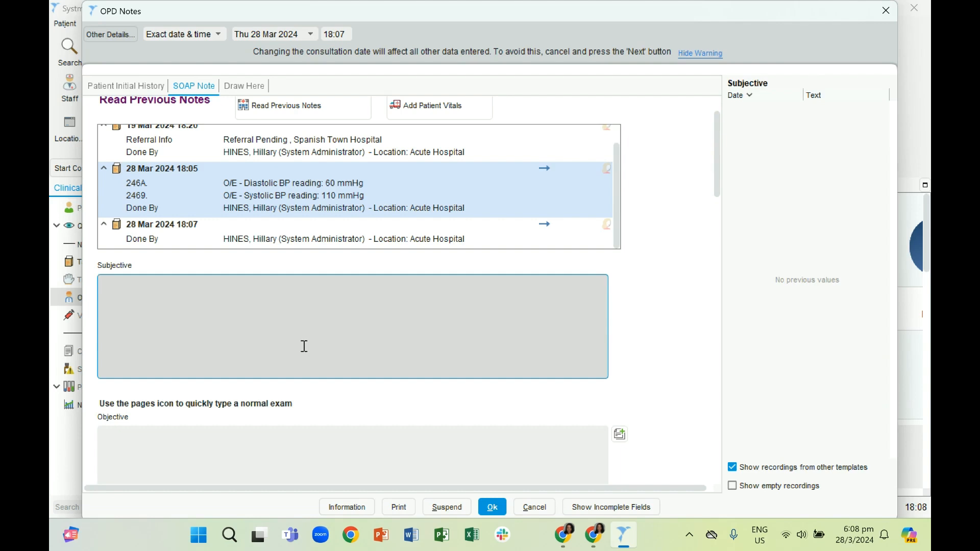
text(fine)
Fill the Objective section with the preset CNS note "Alert and oriented to time, place and person. Cranial nerves intact.".
scroll(303, 346, down, 3)
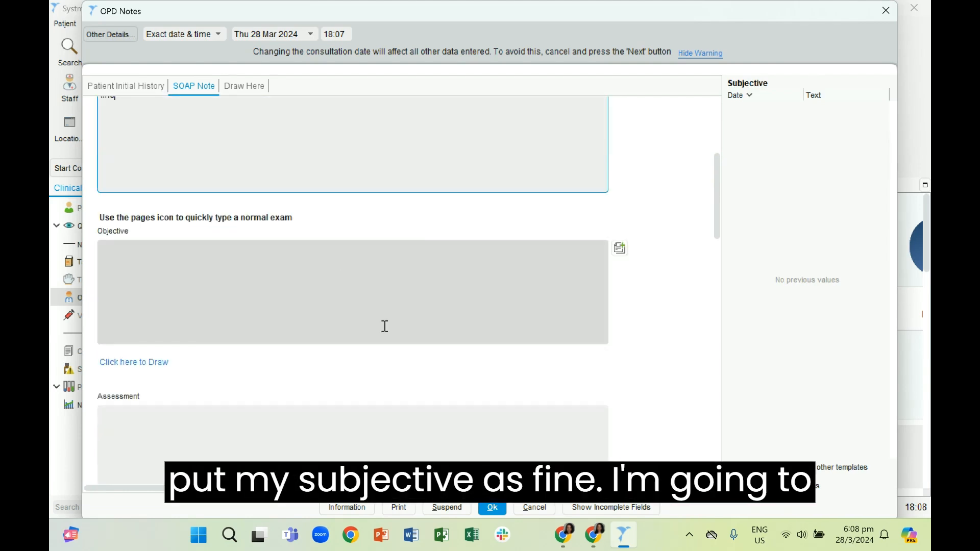
click(401, 302)
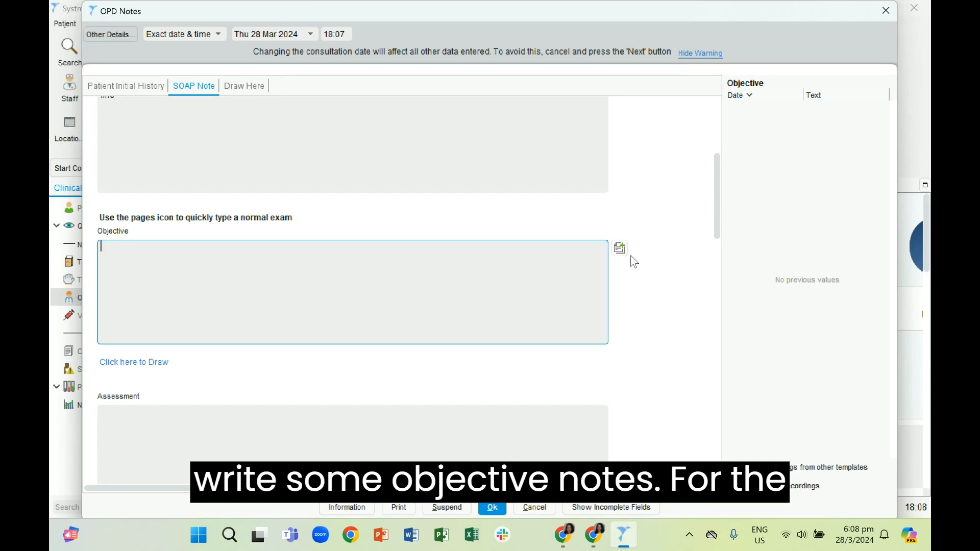
click(626, 256)
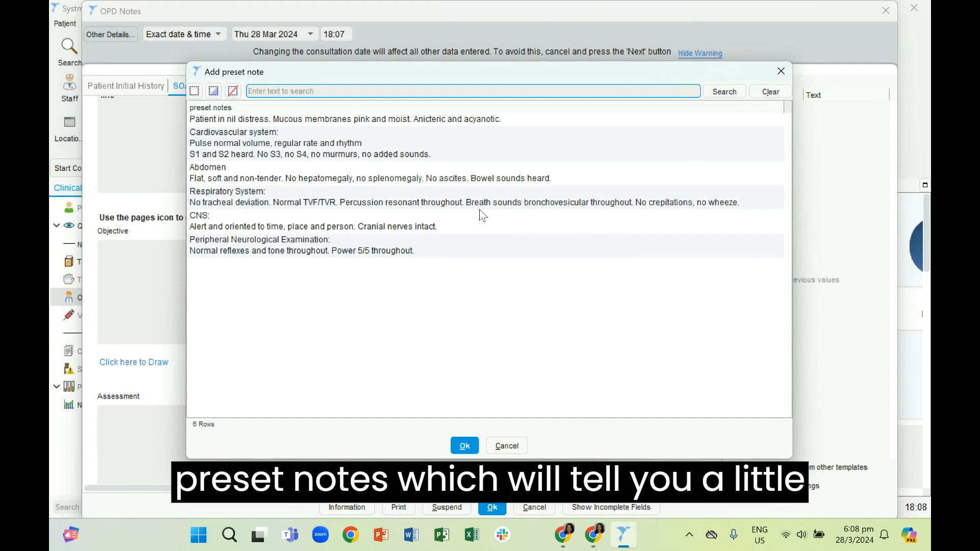
click(479, 211)
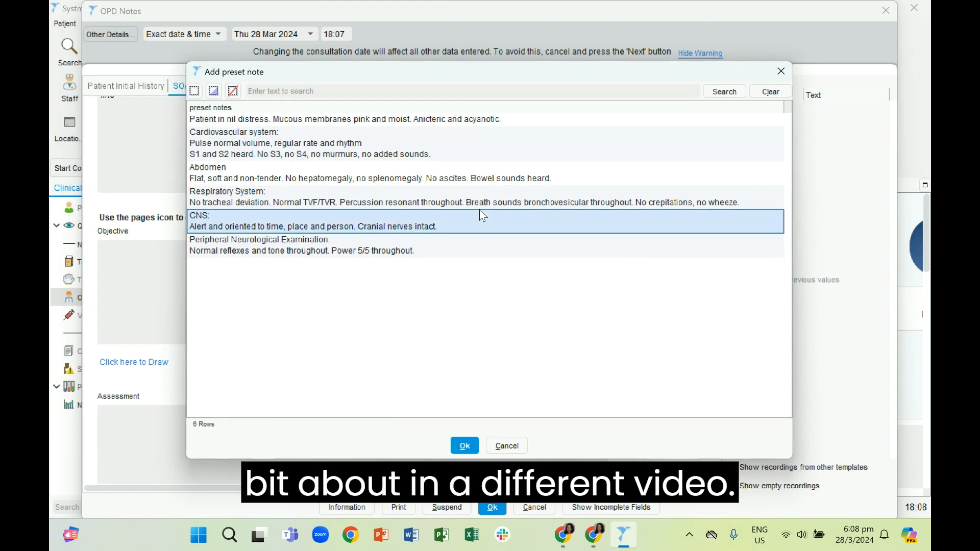
click(465, 443)
Enter "fine" as the Assessment and "tca 6/12" as the Plan, and complete the SOAP note.
scroll(394, 237, down, 3)
click(387, 227)
text(fine)
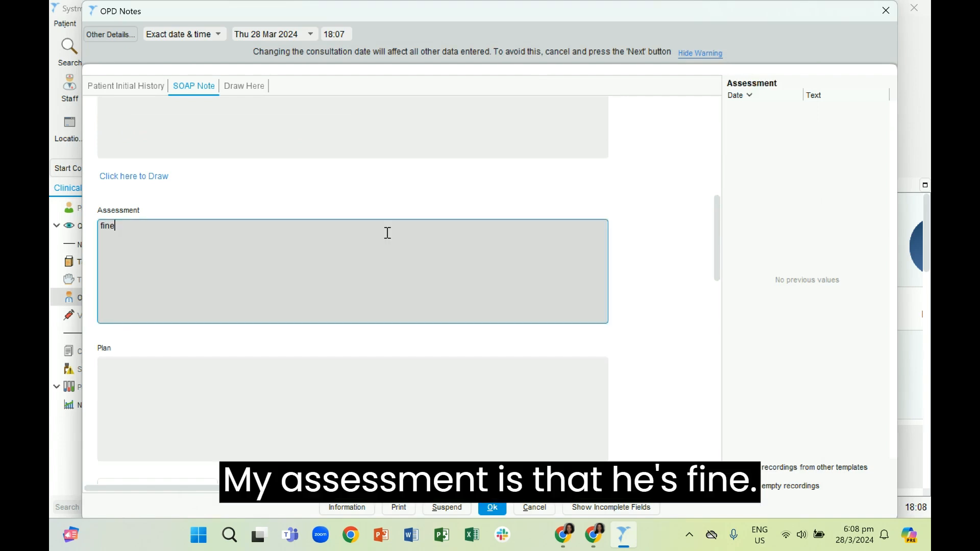
click(346, 363)
text(tca )
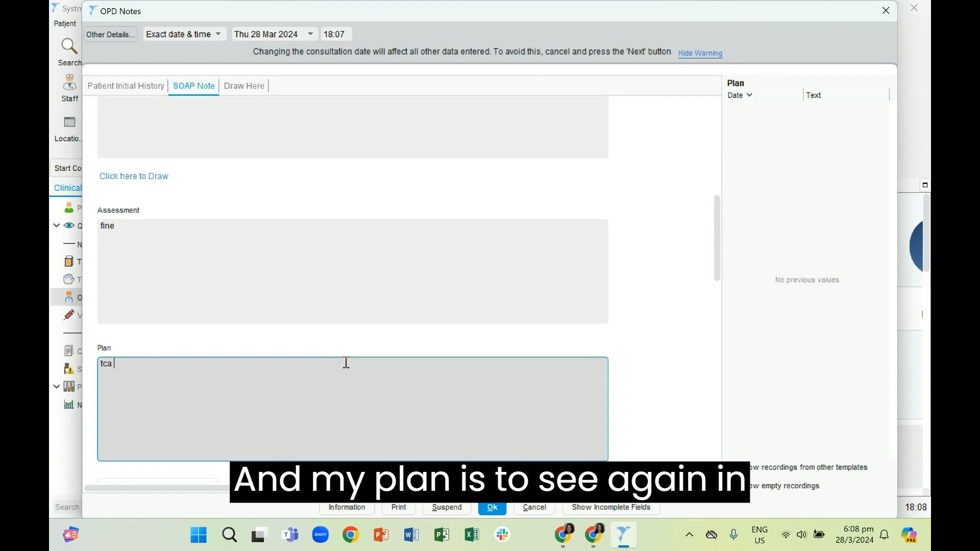
text(6/12)
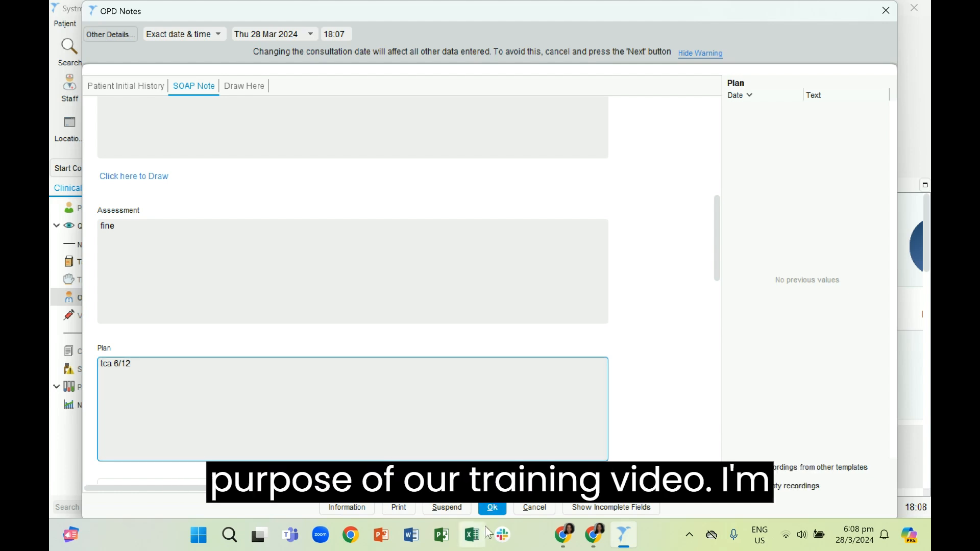
click(492, 509)
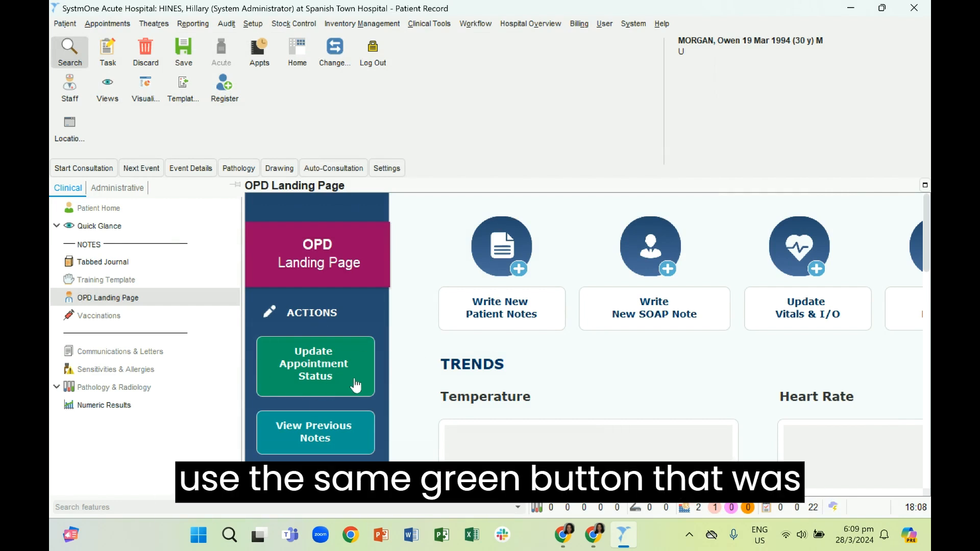
Set the patient's 09:10 appointment status to Finished and save the patient record.
click(309, 374)
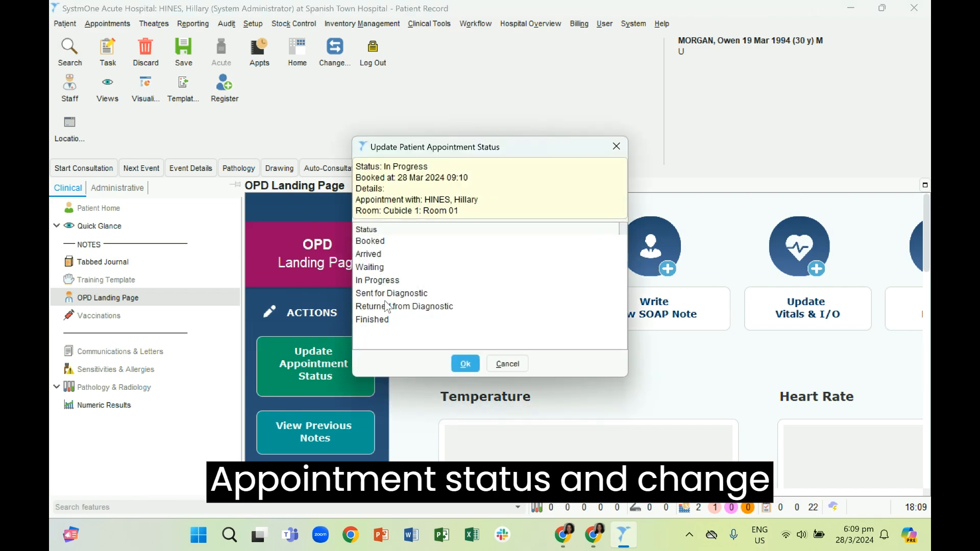
click(387, 320)
click(463, 361)
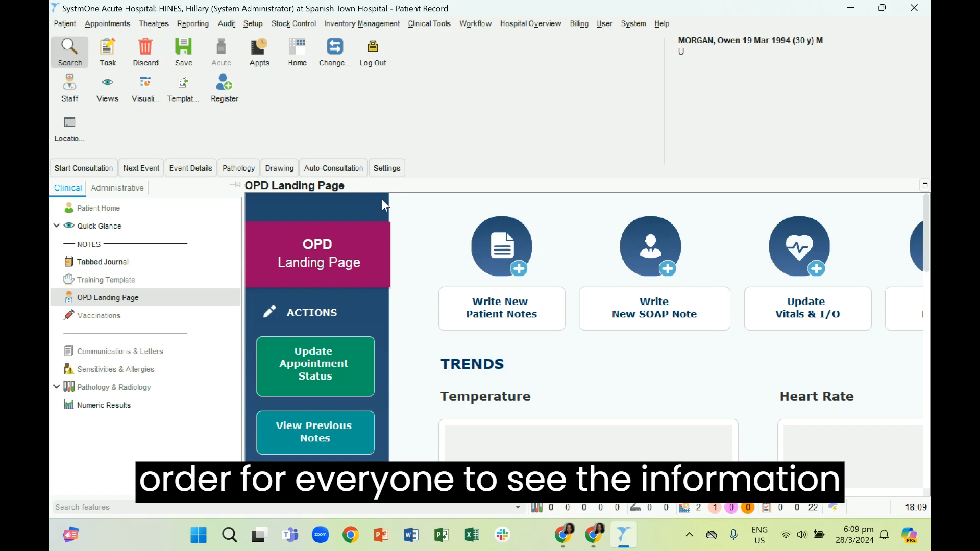
click(177, 52)
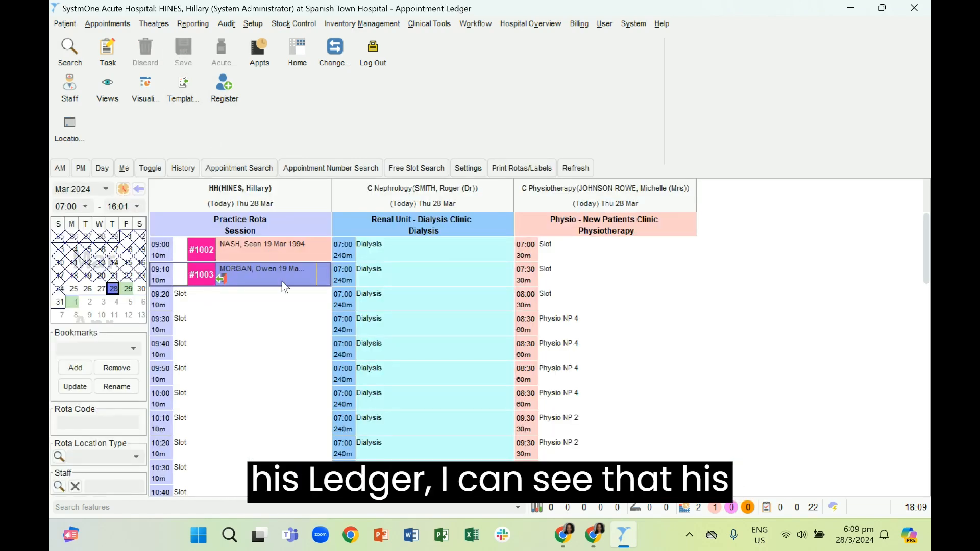
mouse_move(259, 277)
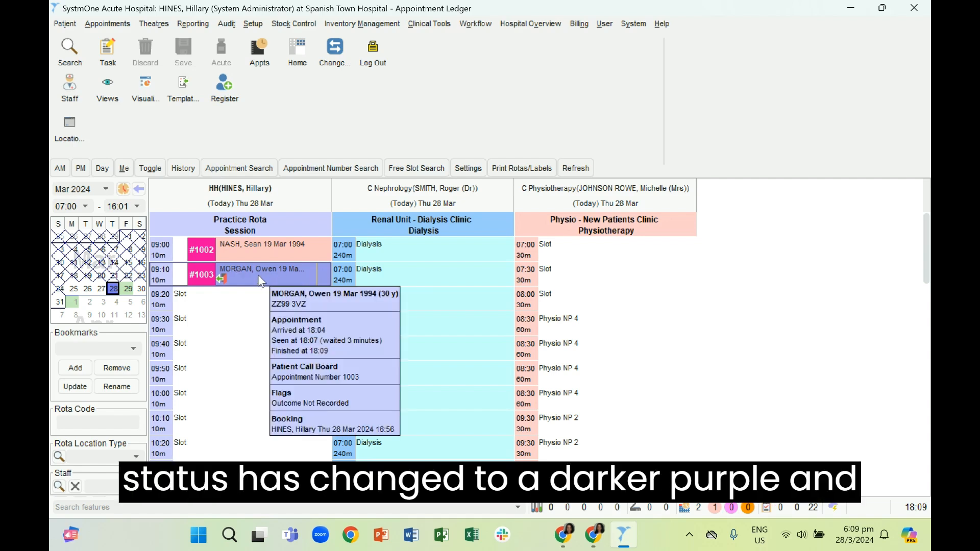